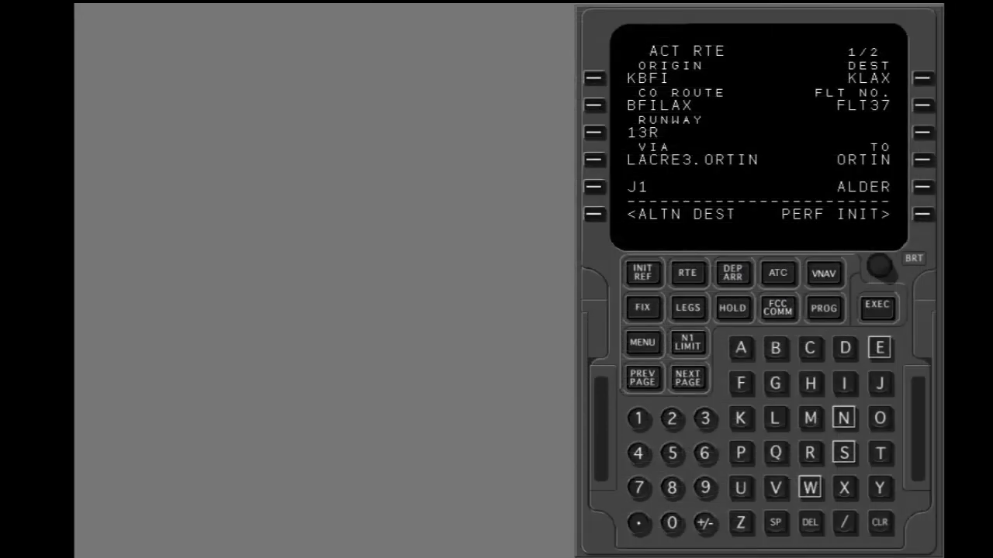
Step: Go from the route legs to RTE DATA page 2, then back to the legs listing DREWS through AVE
click(687, 307)
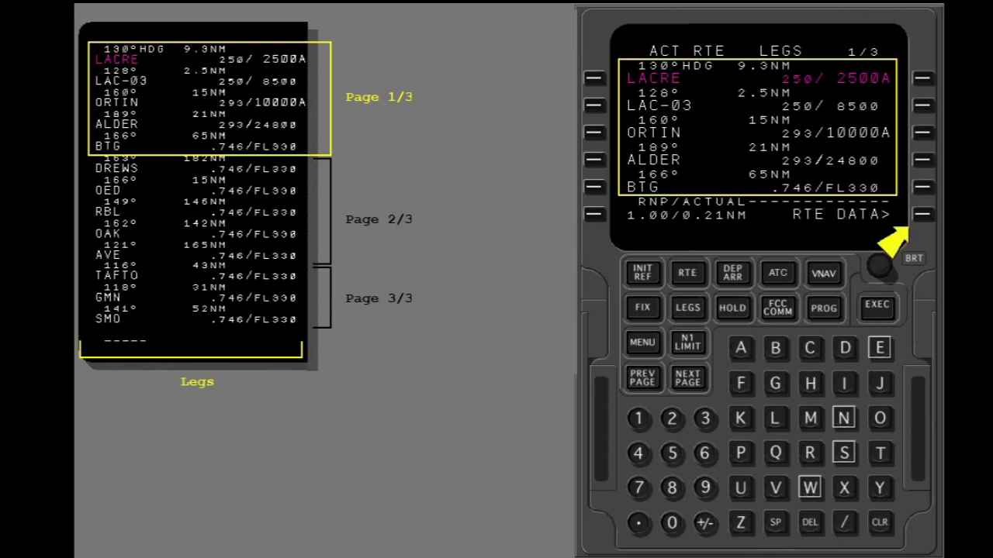
click(922, 214)
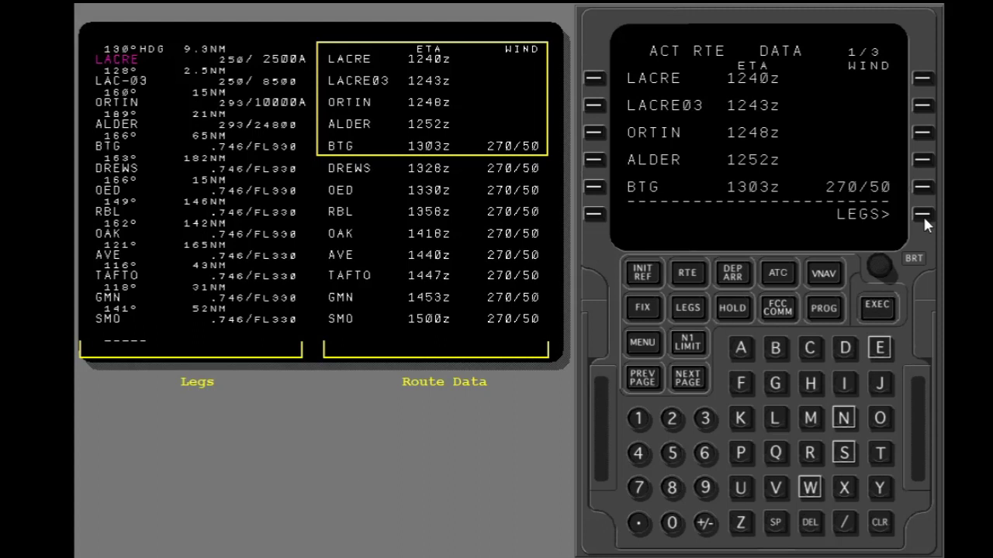
click(672, 377)
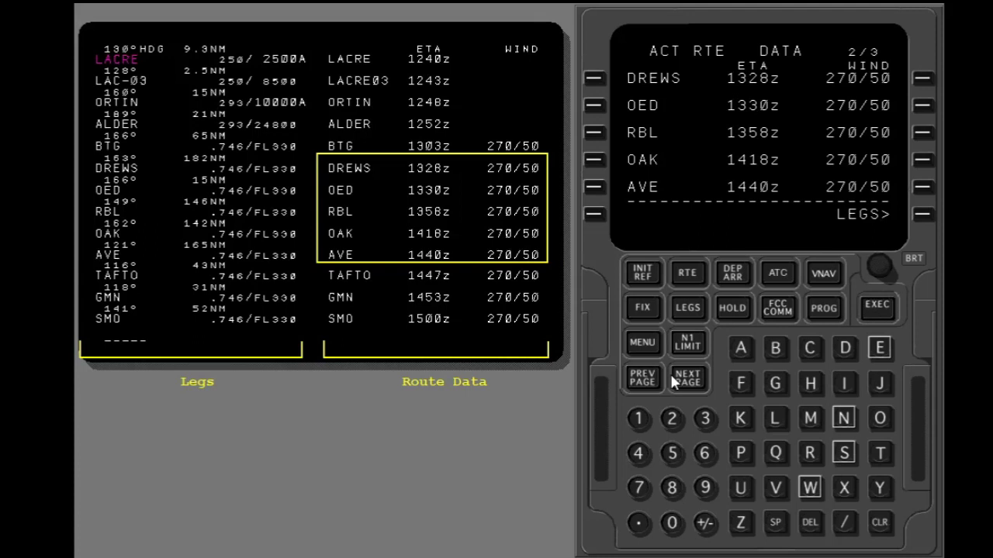
click(920, 215)
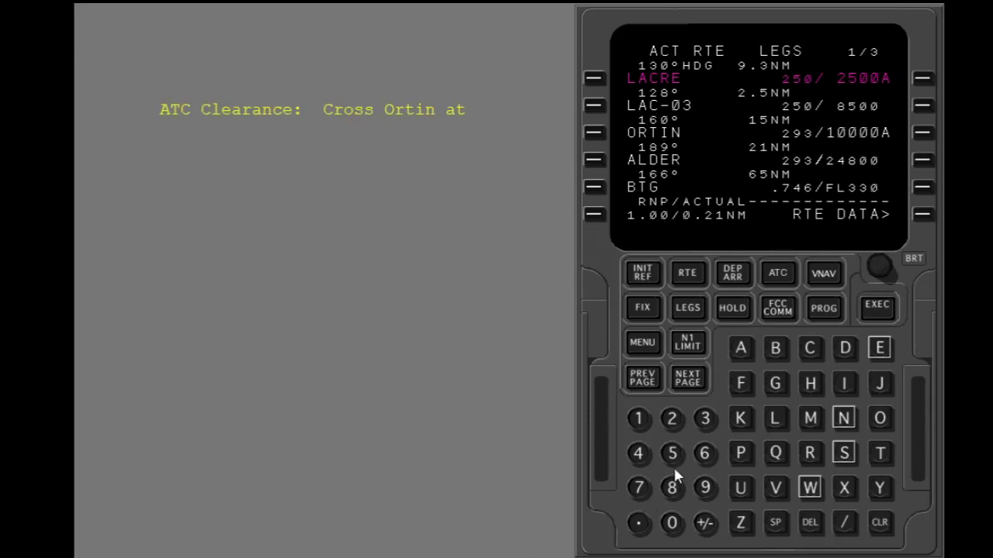
Step: Change ORTIN's constraint to 250/10000A, fixing a mistyped speed, and execute the change
click(678, 419)
click(705, 419)
click(674, 522)
click(846, 523)
click(880, 525)
click(880, 525)
click(880, 525)
click(671, 453)
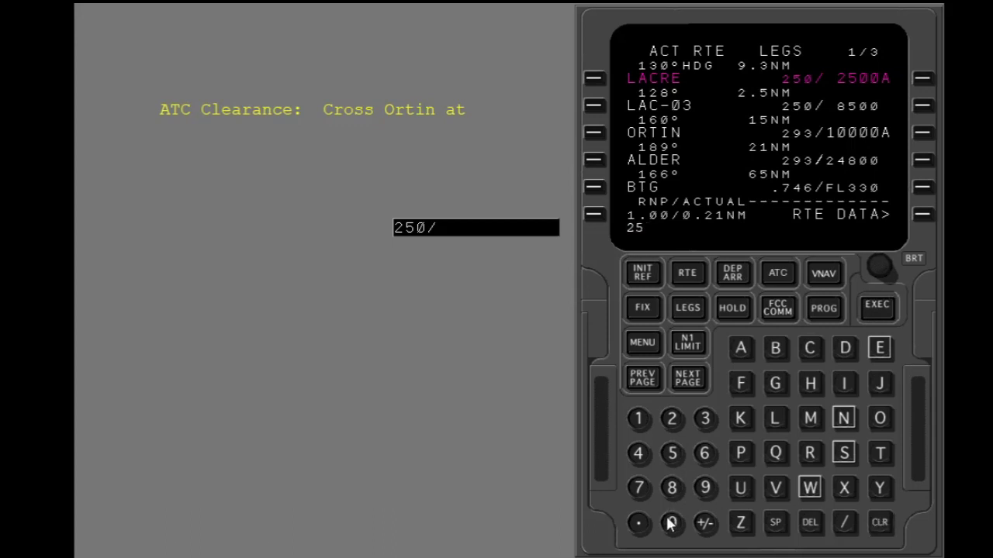
click(672, 523)
click(845, 523)
click(922, 133)
click(877, 308)
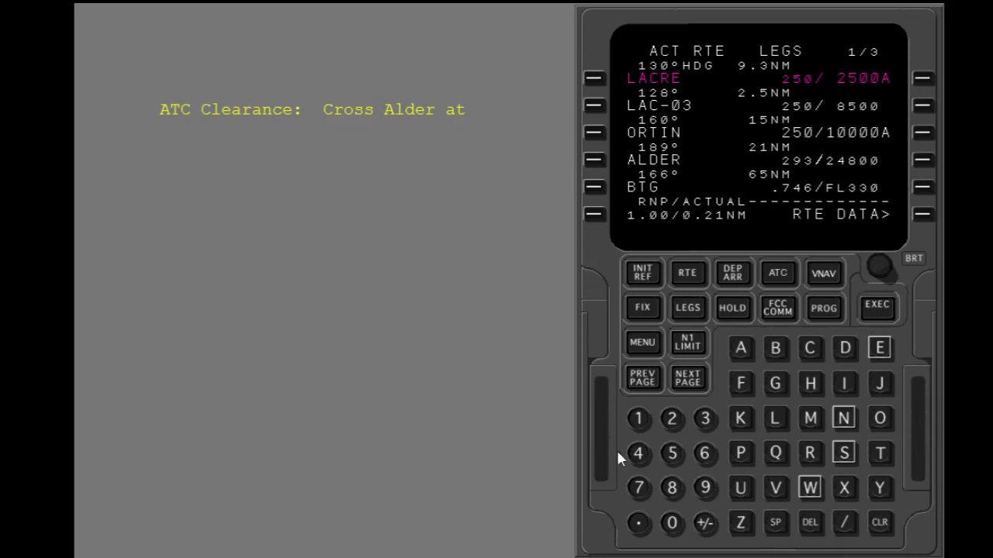
Step: Enter /190 at ALDER, correcting wrong digits, so it shows a pending 293/FL190
click(845, 522)
click(637, 419)
click(672, 523)
click(672, 523)
click(878, 524)
click(877, 524)
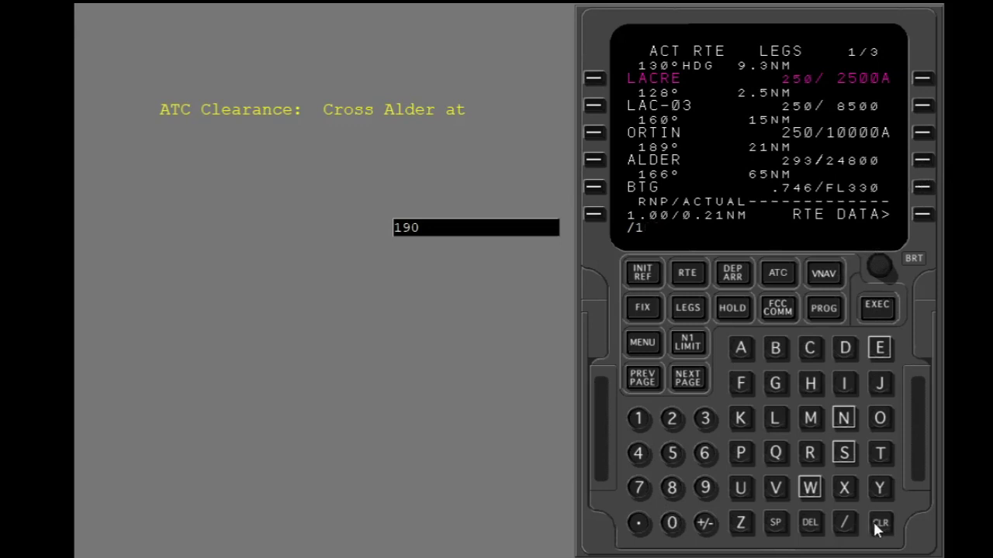
click(708, 489)
click(672, 523)
click(917, 161)
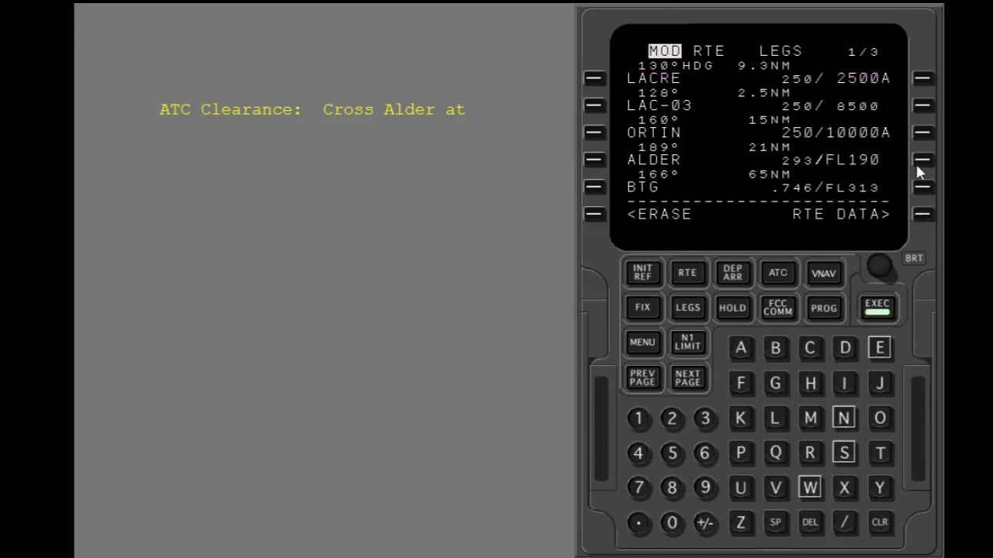
Step: Execute ALDER's FL190 constraint and begin keying a 270 knot speed for ORTIN
click(870, 310)
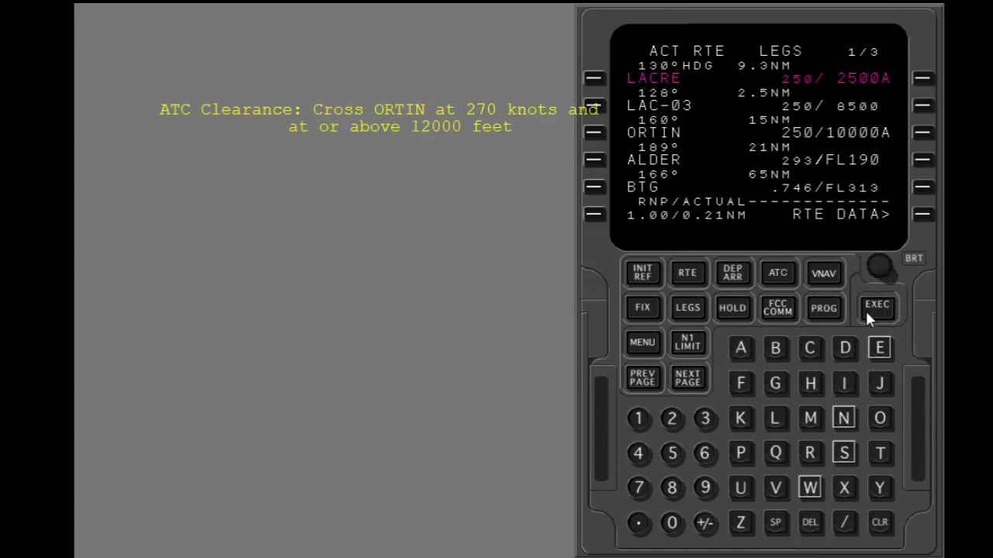
click(665, 421)
click(643, 482)
click(676, 512)
click(844, 521)
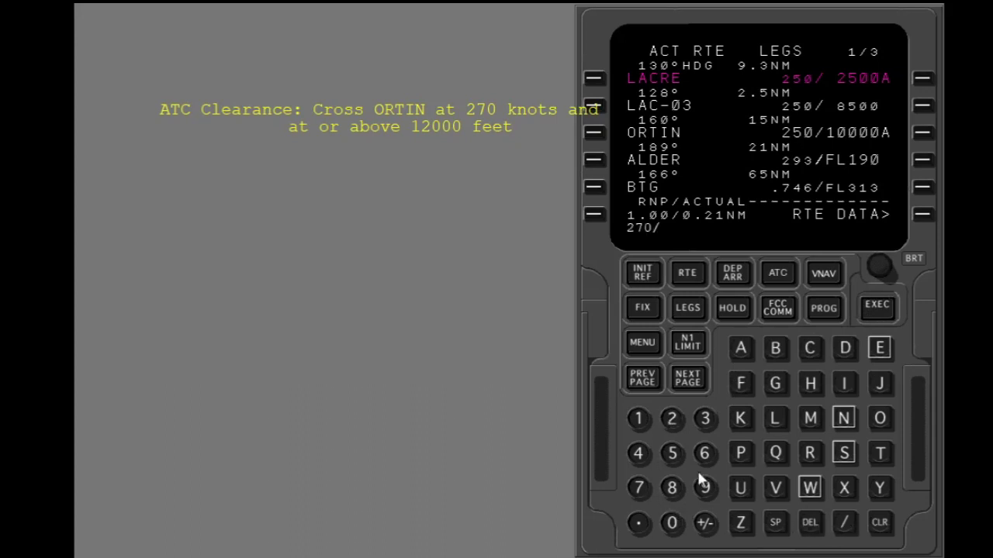
Step: Complete ORTIN's constraint as 270/12000A and execute the modified route
click(638, 419)
click(672, 419)
click(672, 523)
click(923, 133)
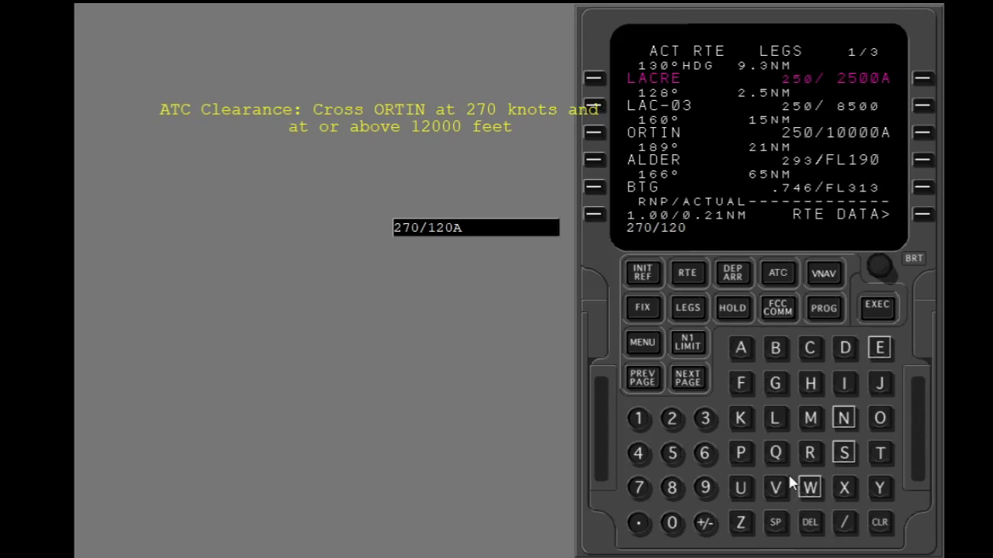
click(743, 346)
click(922, 136)
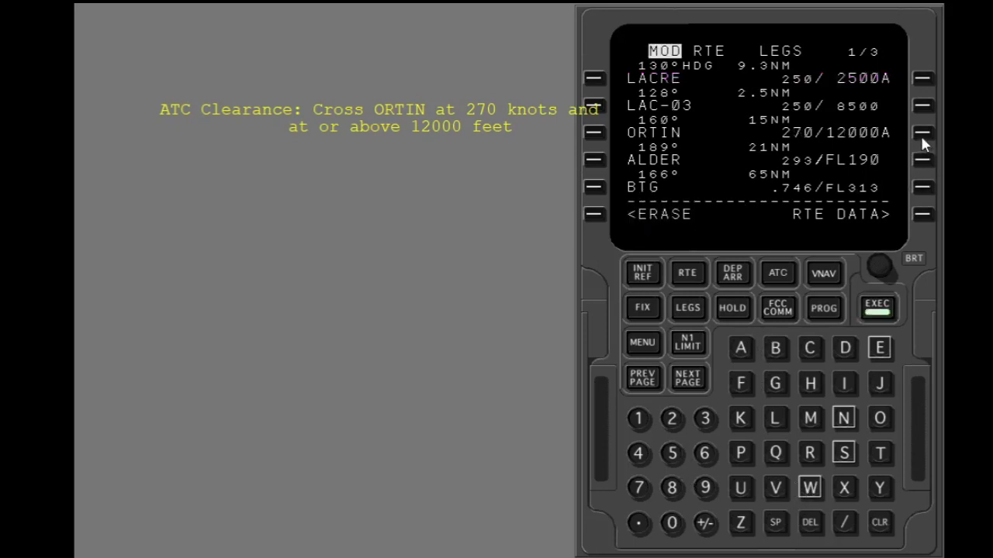
click(877, 308)
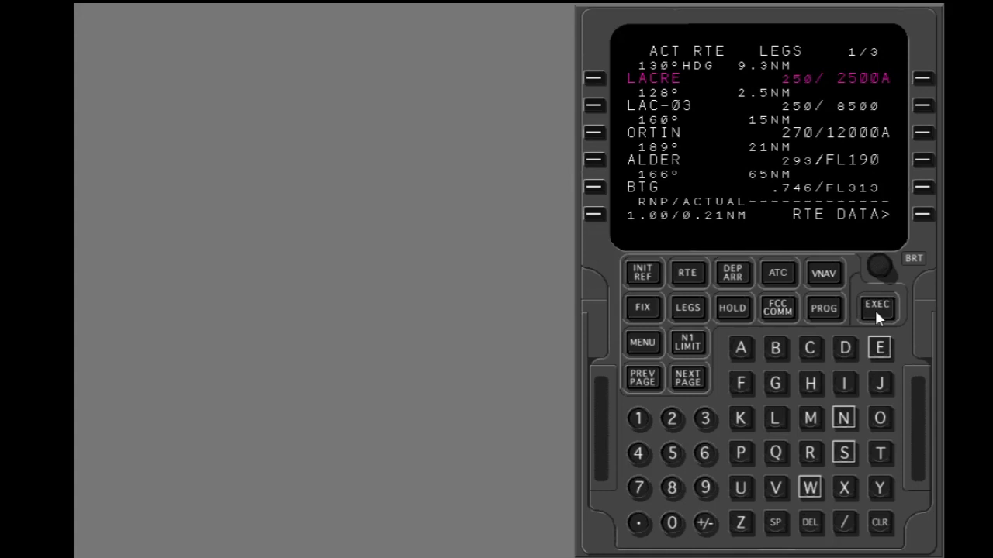
Step: Delete ORTIN's 270/12000A constraint, leaving a pending route with predicted 293/12340
click(809, 525)
click(922, 133)
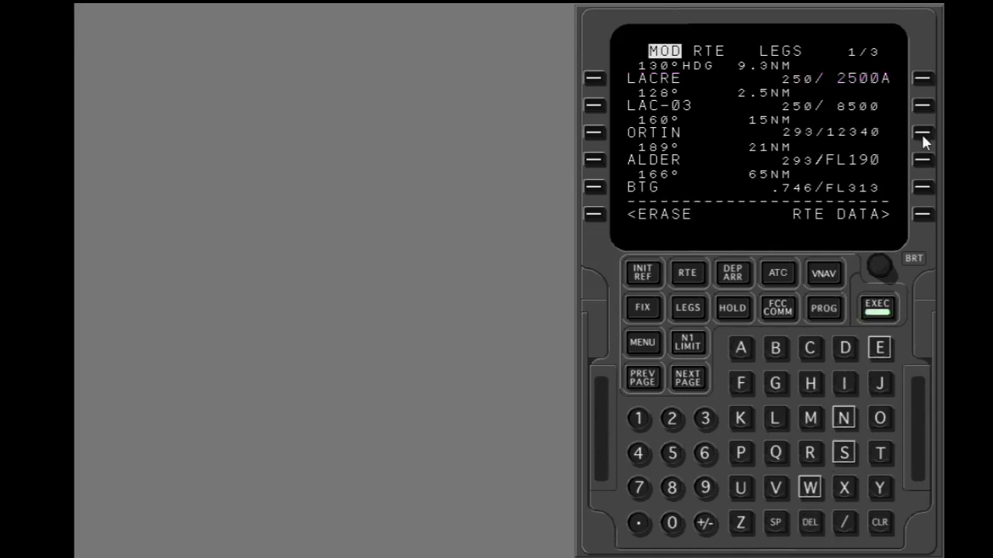